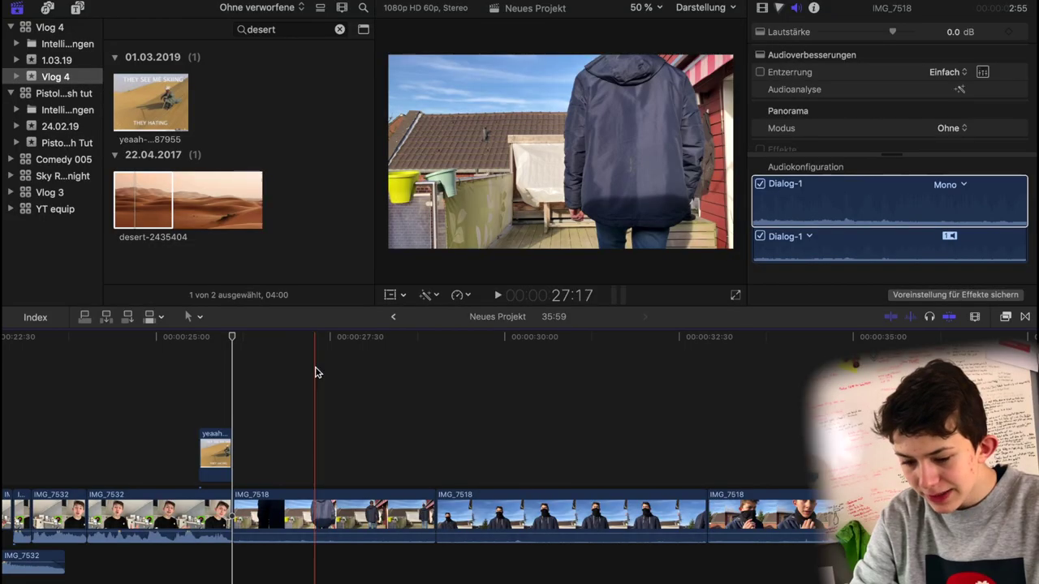
Step: Move the playhead onto the IMG_7518 clip showing the person in the dark jacket
click(317, 372)
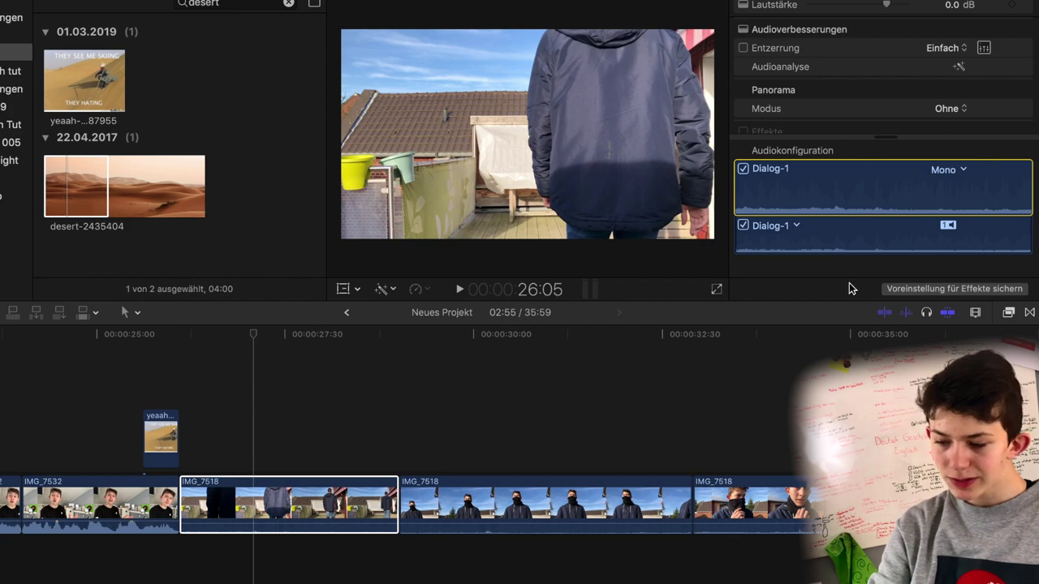
Step: Apply the Zeichenmaske effect from Effects > Masken to the IMG_7518 clip
click(1008, 312)
click(772, 497)
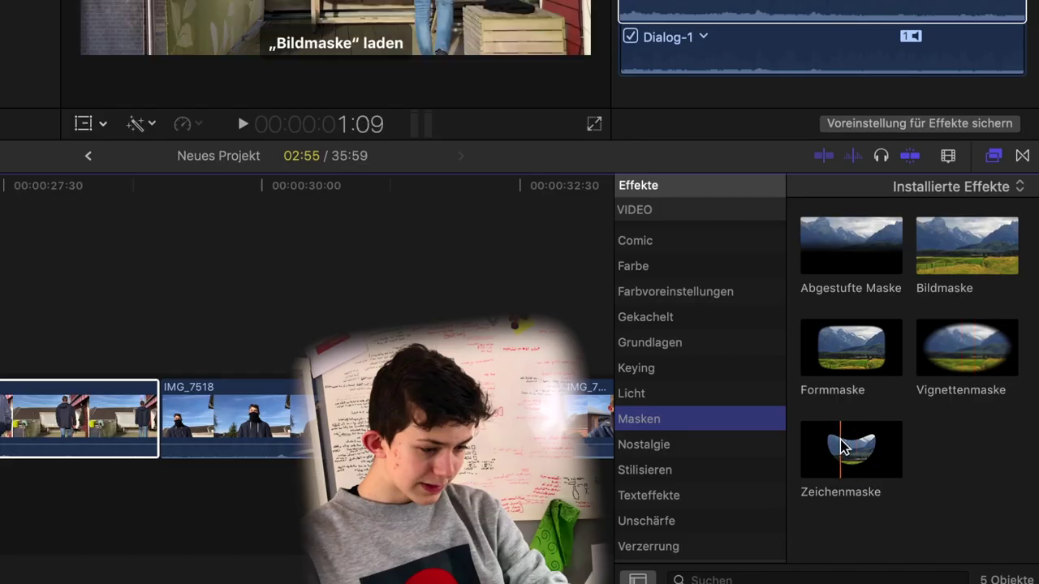
click(893, 516)
drag(755, 305, 446, 495)
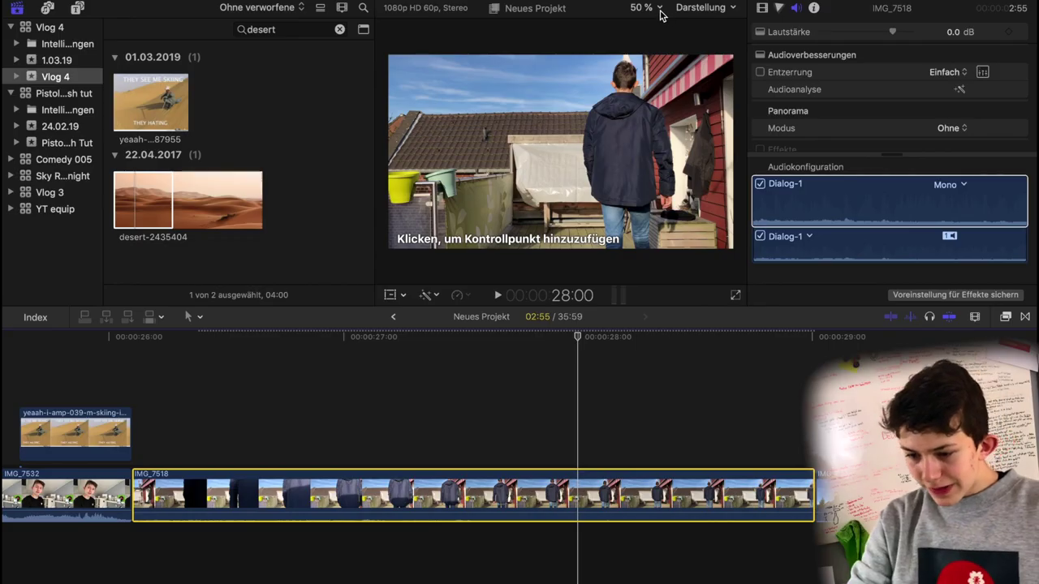
Step: Zoom the viewer in on the person and soften the mask edge to Auslaufen -3,0
click(659, 10)
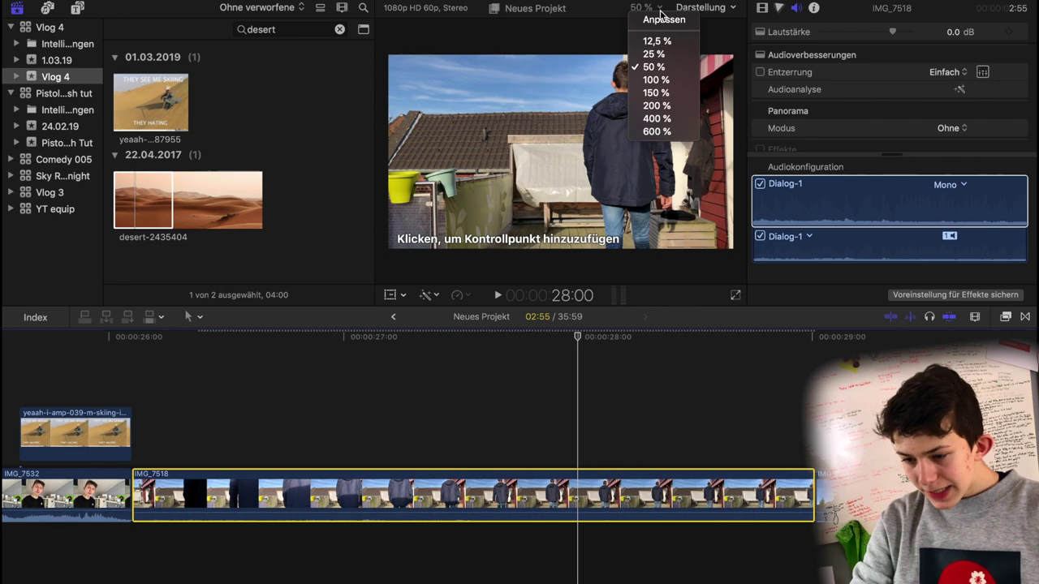
click(664, 105)
scroll(643, 256, up, 3)
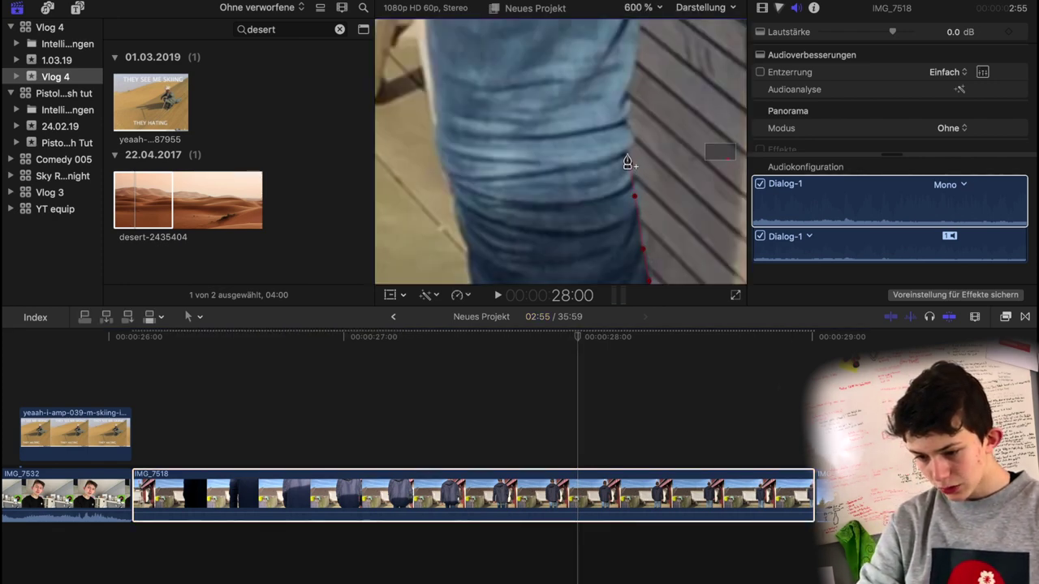
scroll(631, 152, right, 5)
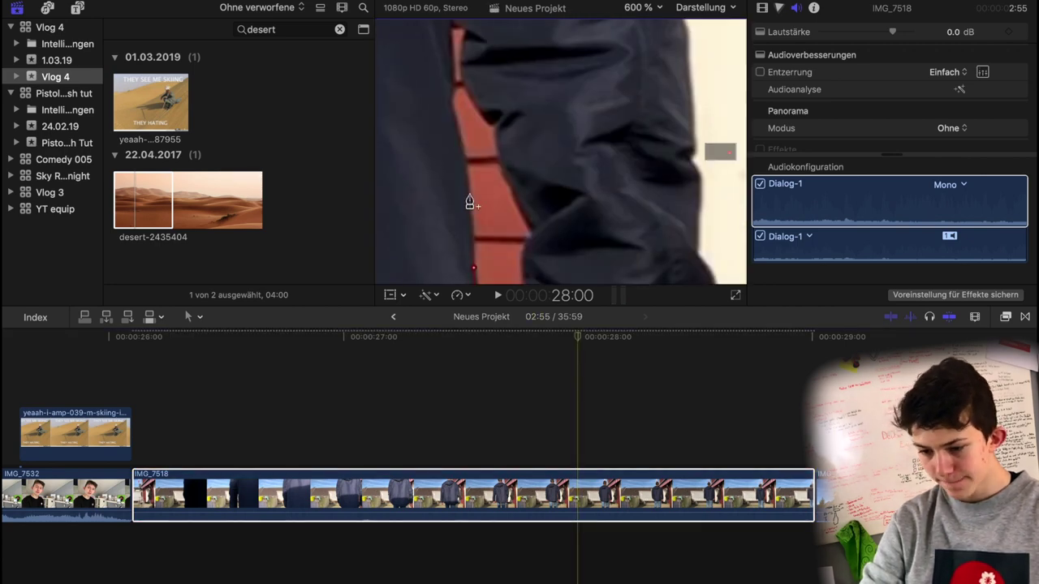
scroll(493, 136, down, 5)
scroll(511, 113, left, 3)
scroll(695, 171, down, 5)
scroll(568, 202, right, 2)
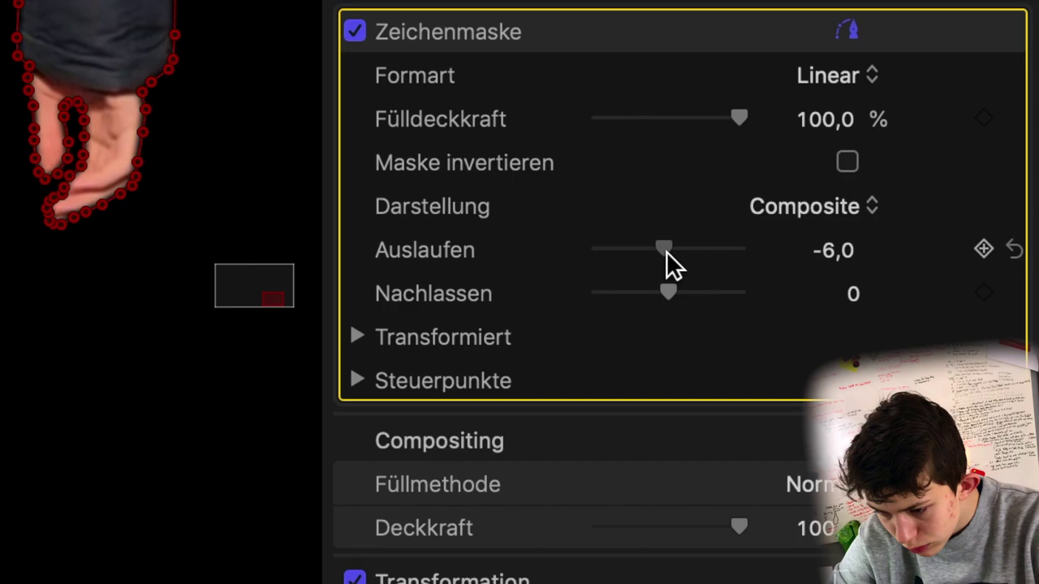
drag(666, 251, 668, 252)
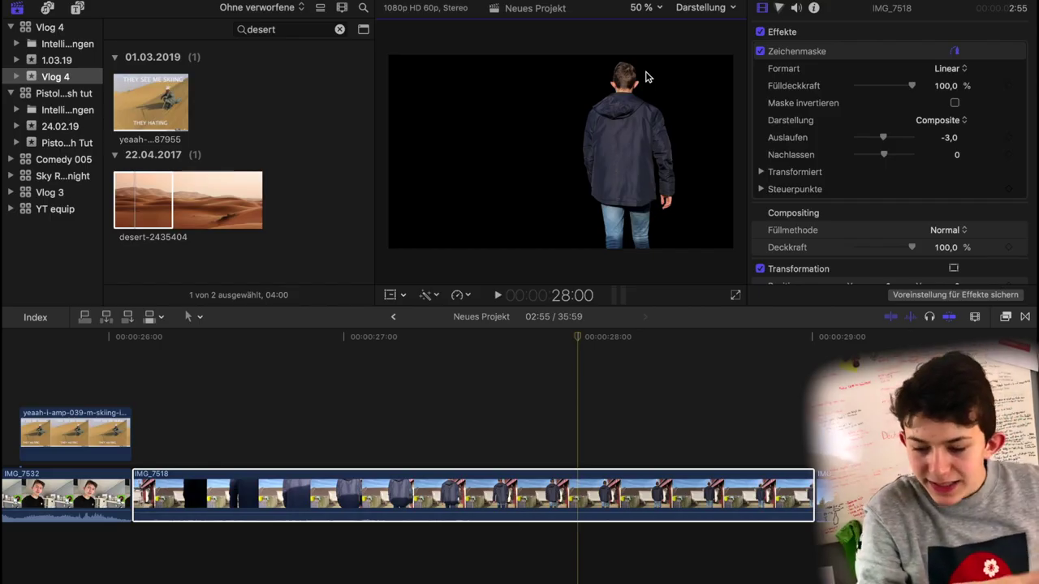
Step: Place the Weiß solid generator in the timeline above the IMG_7518 clip
click(556, 359)
key(super+minus)
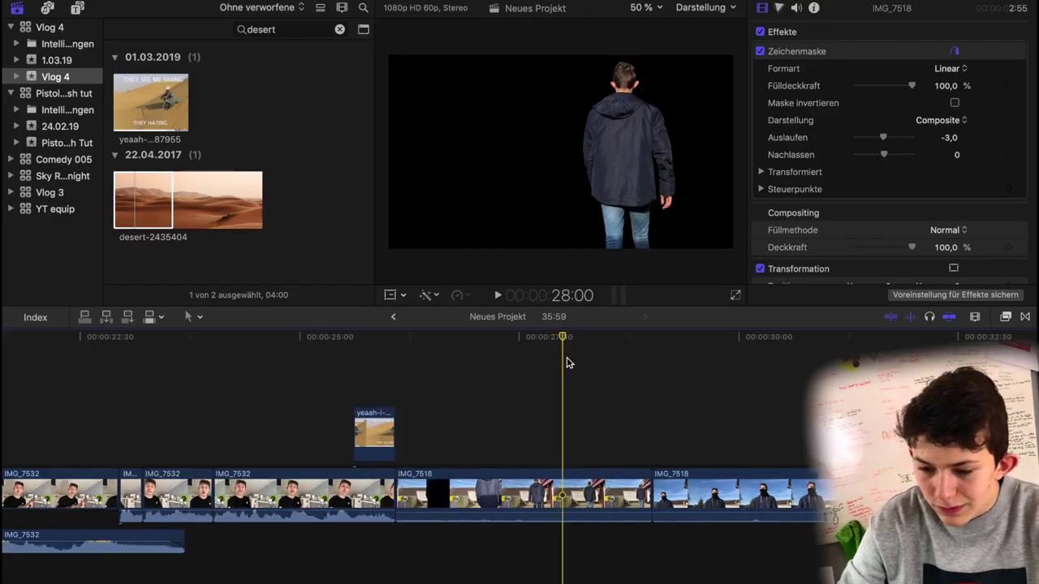
scroll(567, 363, down, 3)
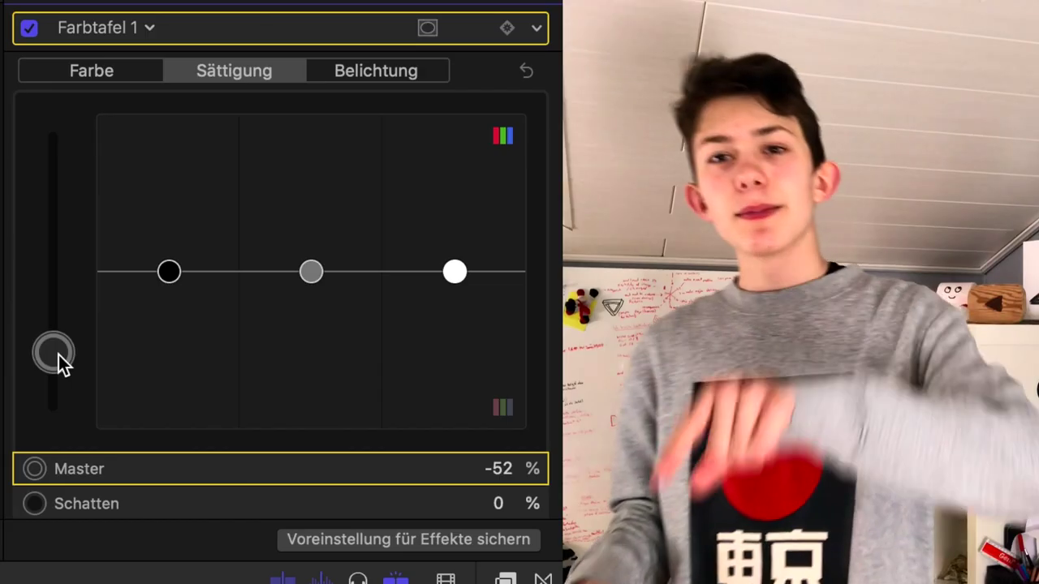
drag(59, 355, 58, 367)
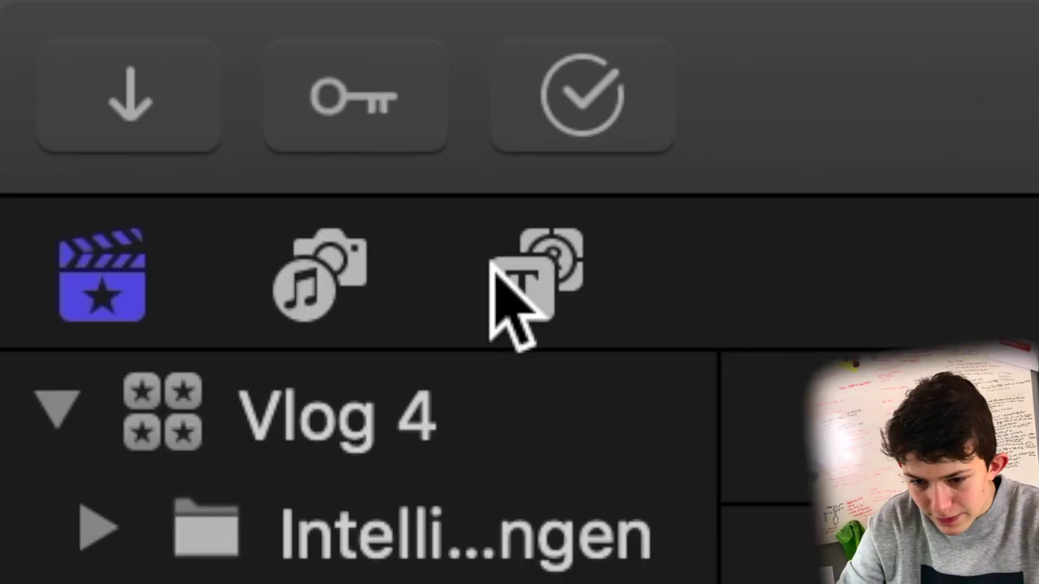
click(518, 266)
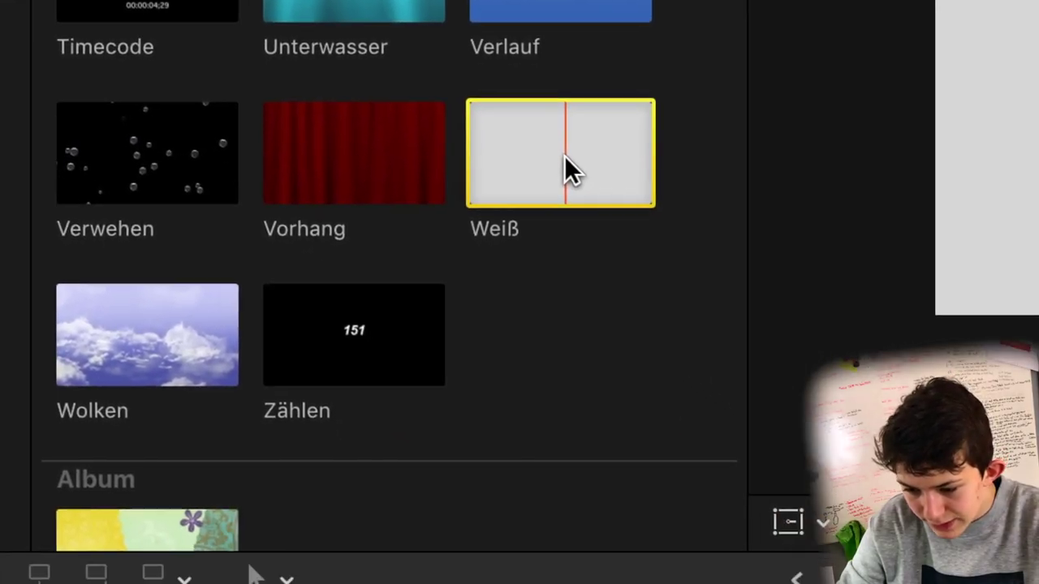
mouse_move(564, 155)
mouse_down()
mouse_move(543, 327)
mouse_move(515, 313)
mouse_up()
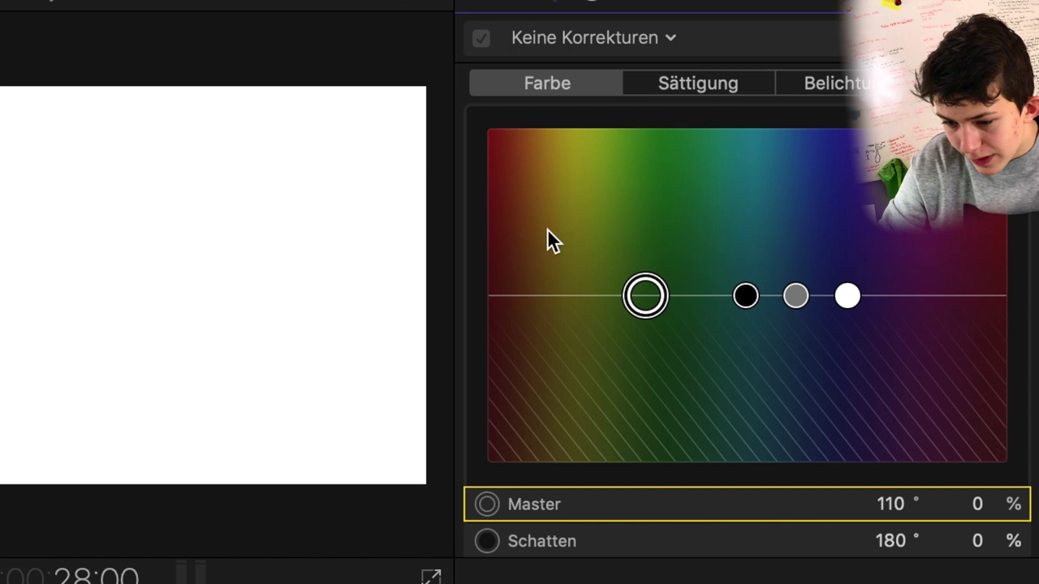
drag(645, 294, 509, 114)
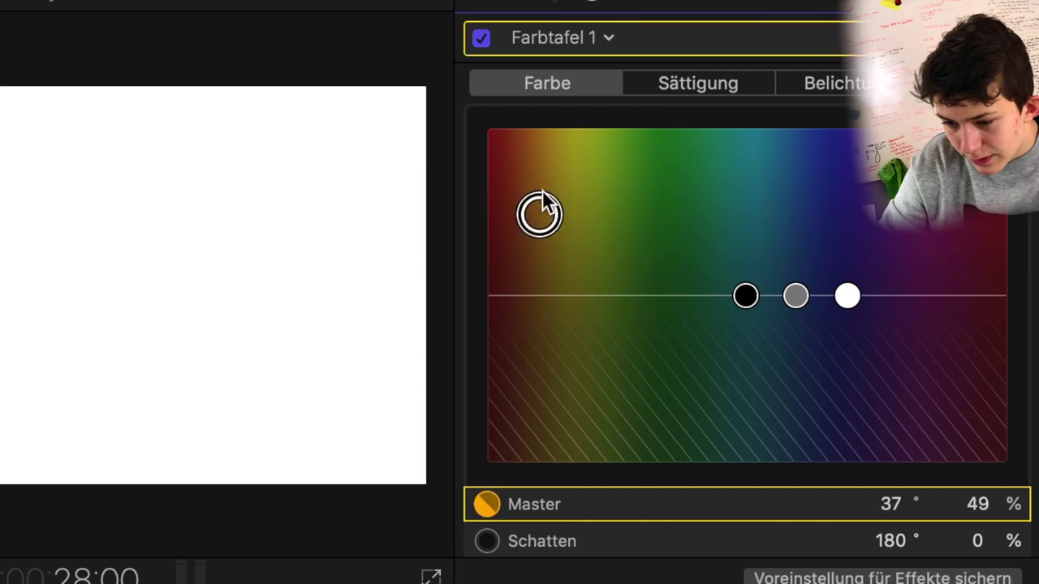
Step: Raise Farbtafel Master saturation to 100 % and tint shadows, midtones and highlights orange
click(721, 86)
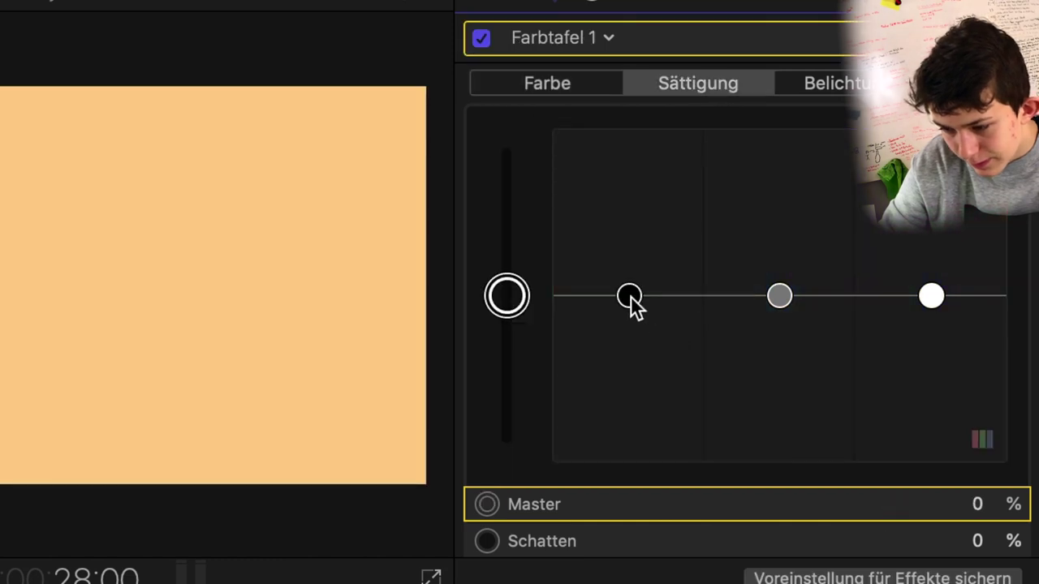
drag(507, 297, 506, 127)
click(535, 82)
drag(743, 296, 513, 155)
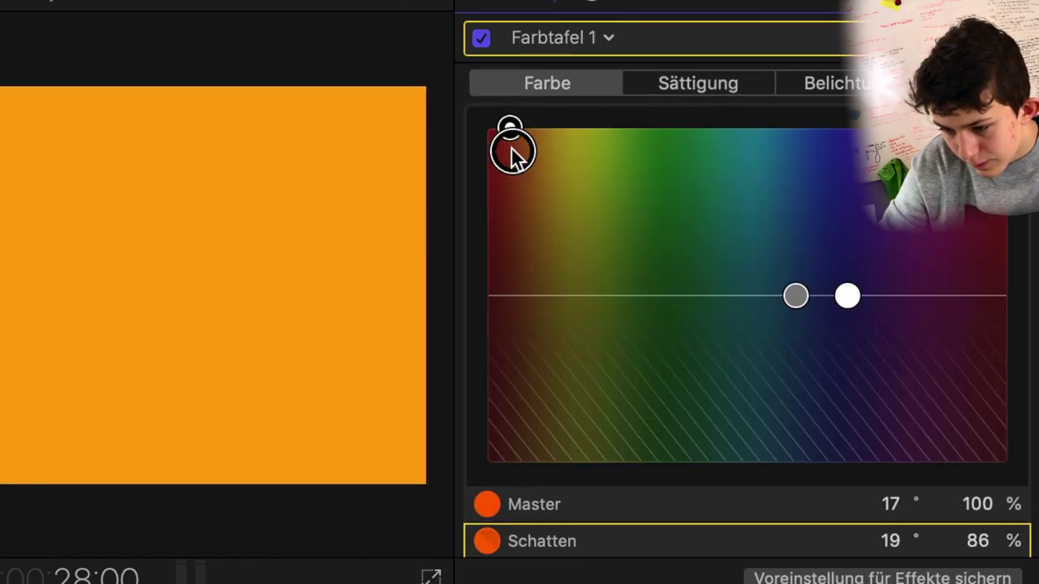
drag(796, 297, 504, 165)
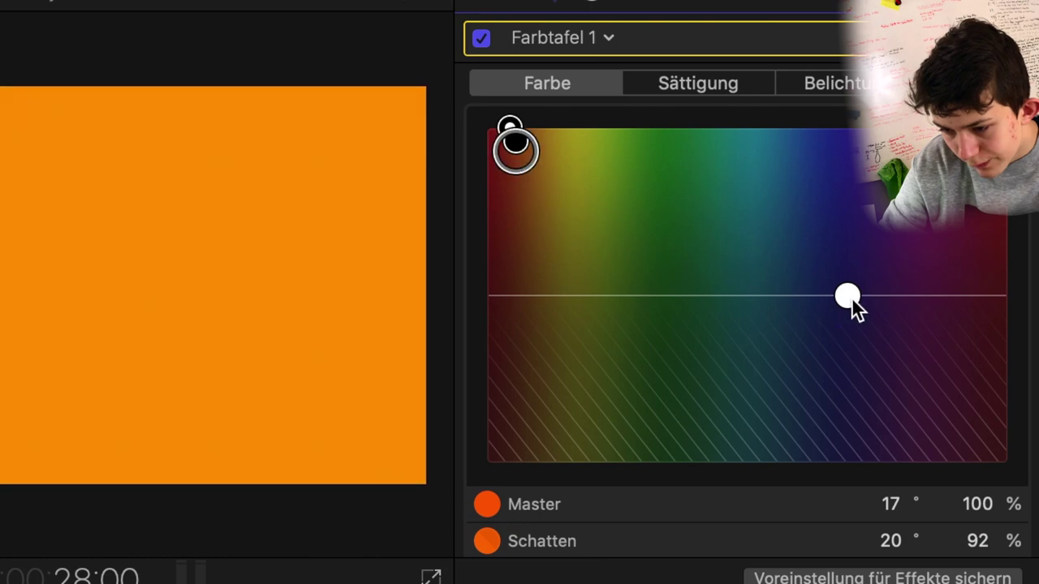
drag(848, 297, 531, 158)
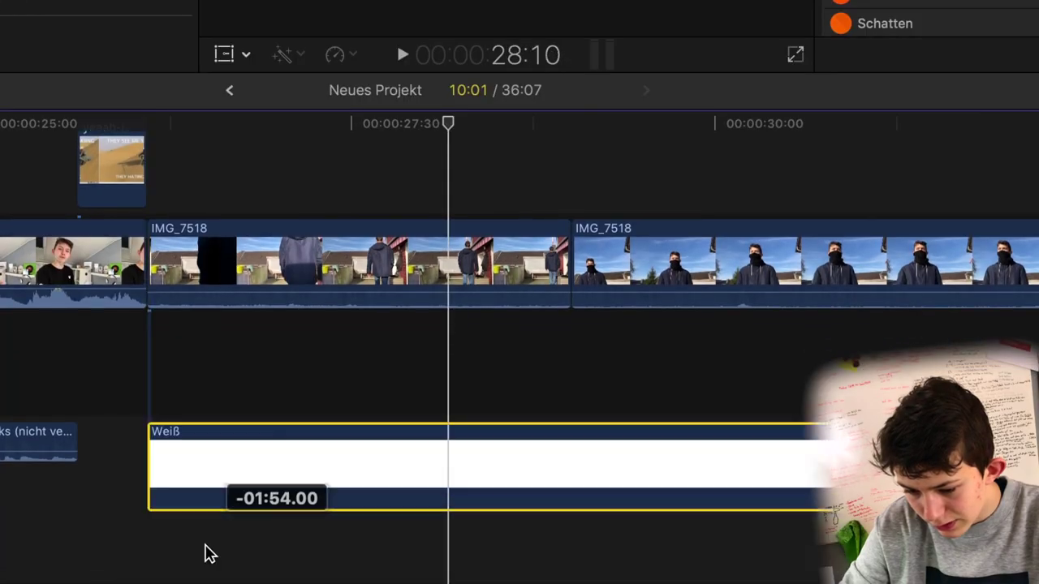
Step: Stack desert-2435404 above the Weiß layer and scale it to 155,2 % to fill the frame
drag(523, 465, 374, 568)
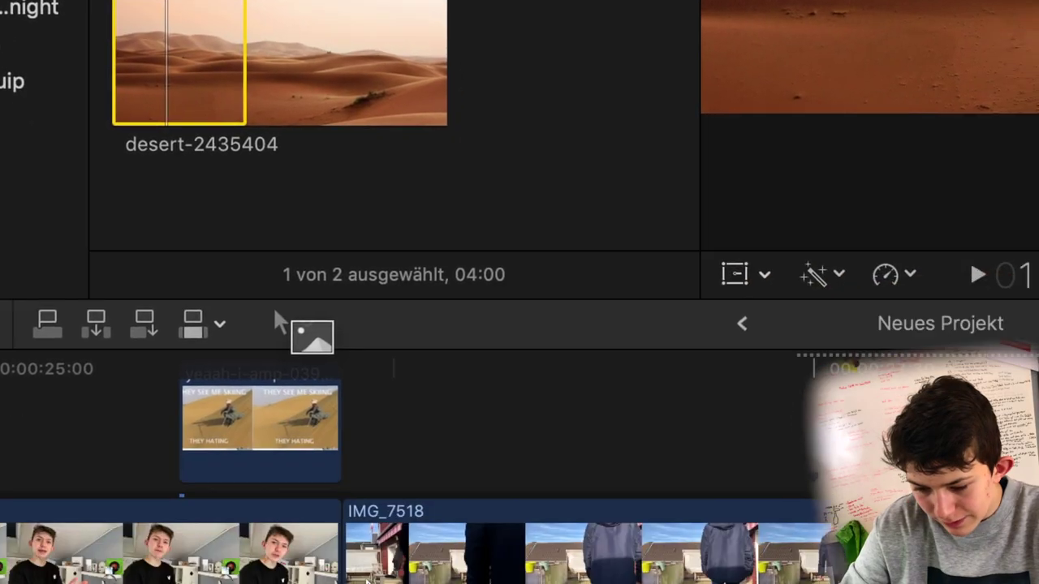
drag(276, 323, 297, 452)
drag(122, 552, 122, 519)
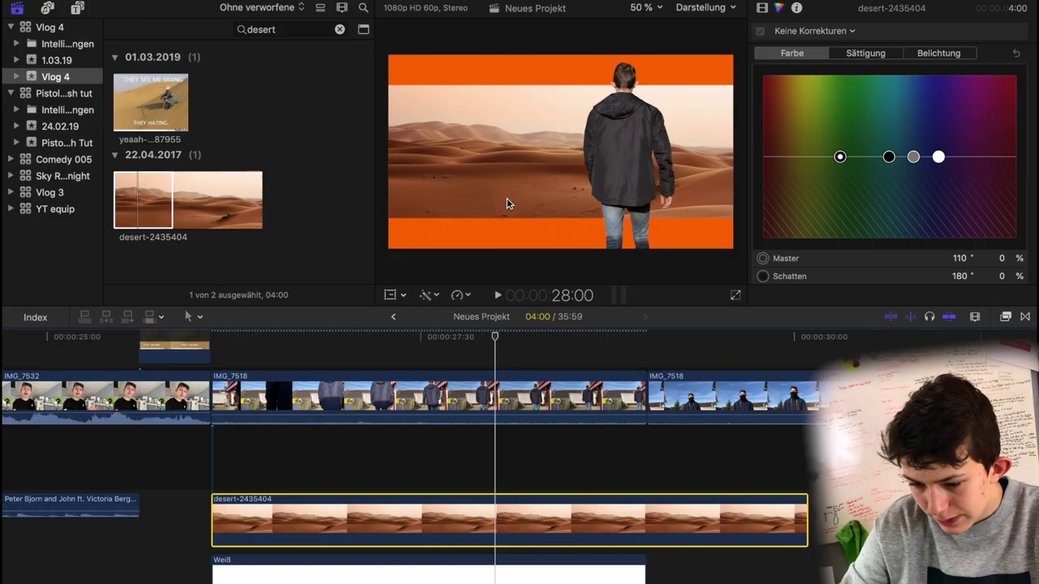
click(390, 296)
drag(389, 244, 364, 246)
drag(528, 203, 565, 213)
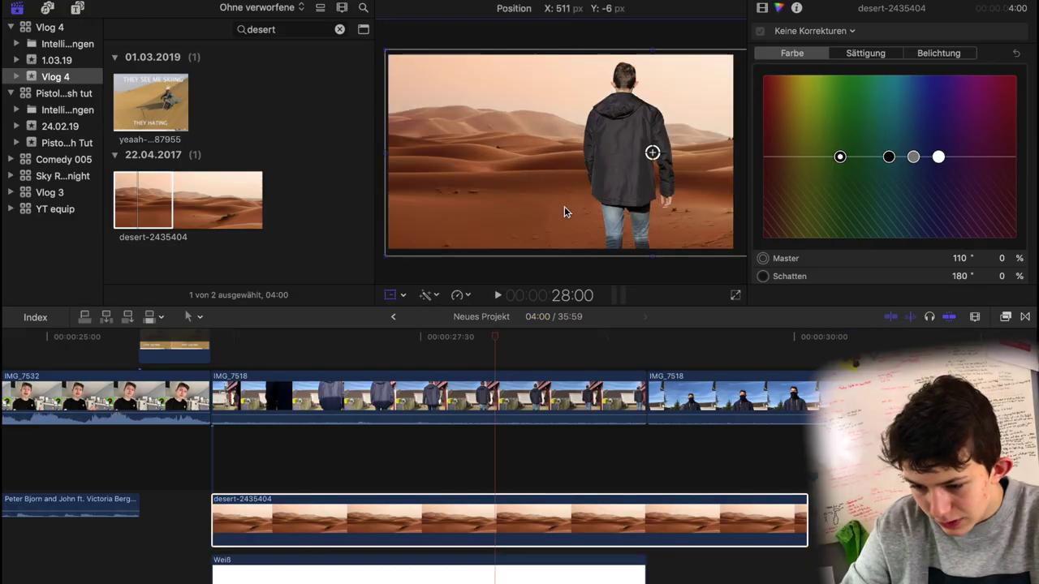
click(724, 32)
Step: Set the desert clip's Füllmethode to Weiches Licht with 44,25 % Deckkraft
click(762, 8)
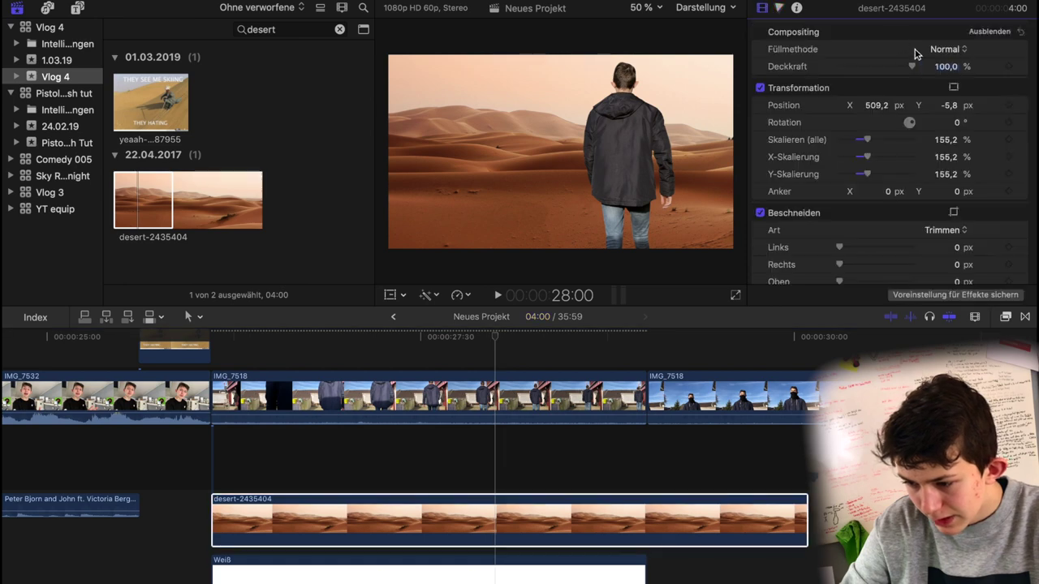
click(946, 49)
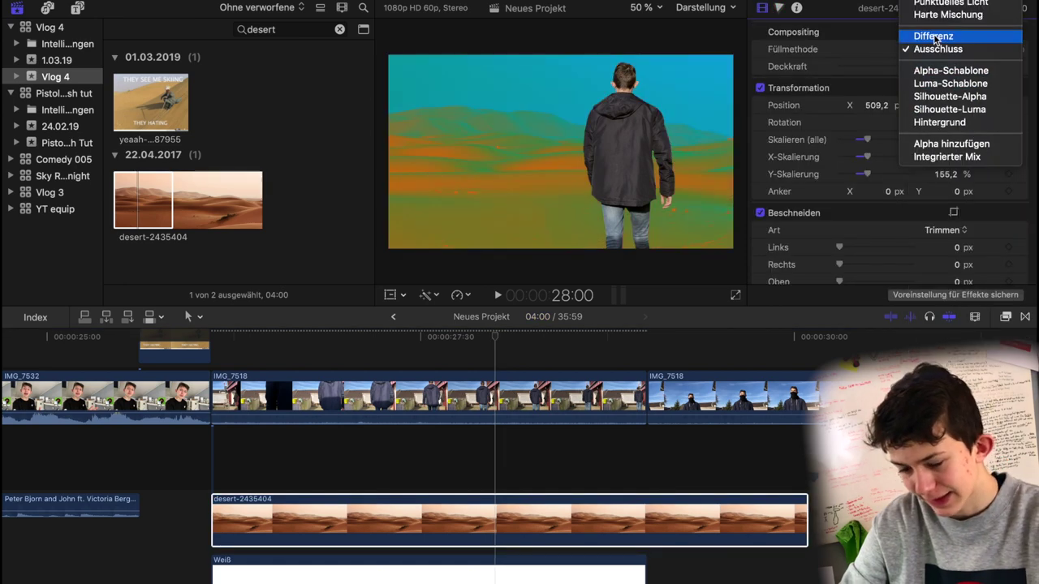
click(941, 37)
click(942, 49)
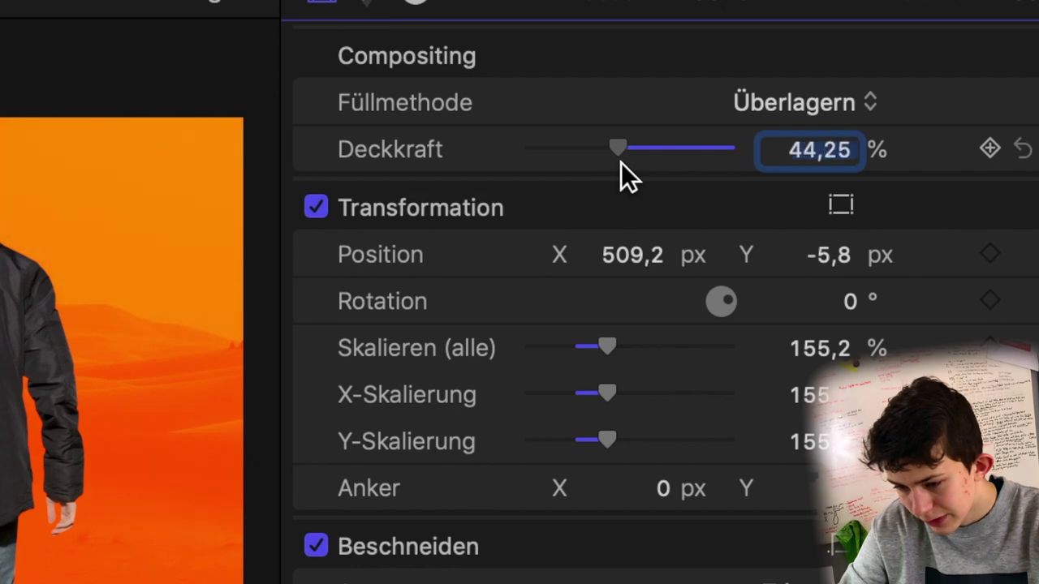
click(844, 97)
click(797, 11)
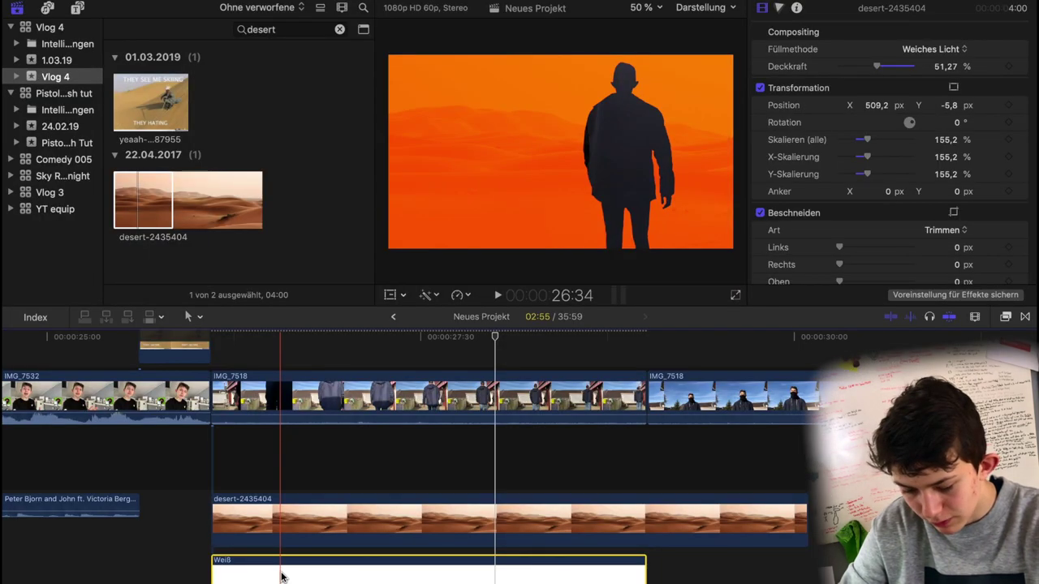
click(279, 568)
scroll(243, 406, up, 2)
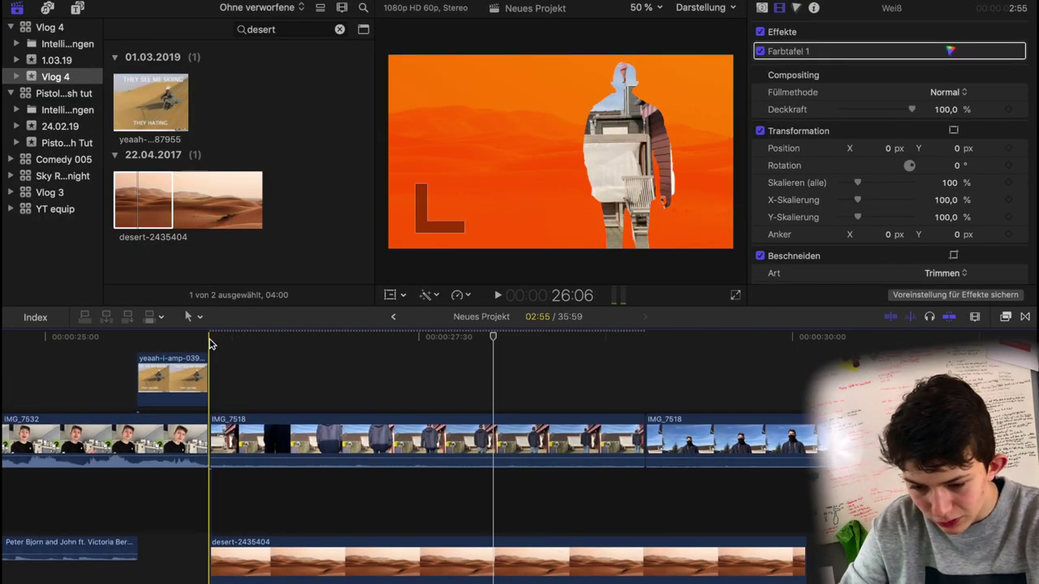
Step: Move the orange Weiß layer above IMG_7518 and blend it Negativ multiplizieren at 10,46 % opacity
key(Down)
scroll(303, 555, down, 3)
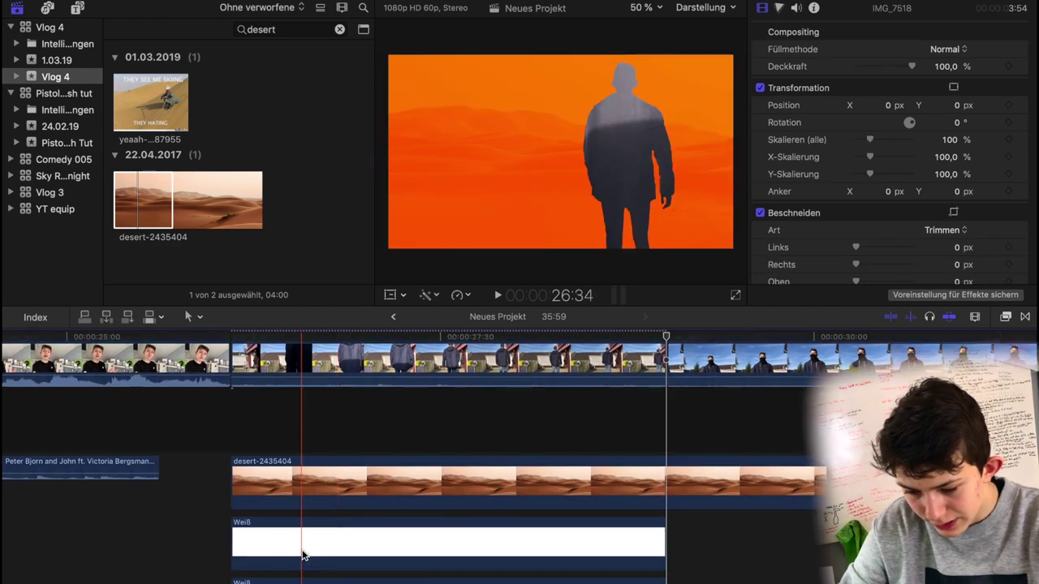
drag(303, 555, 304, 406)
click(762, 9)
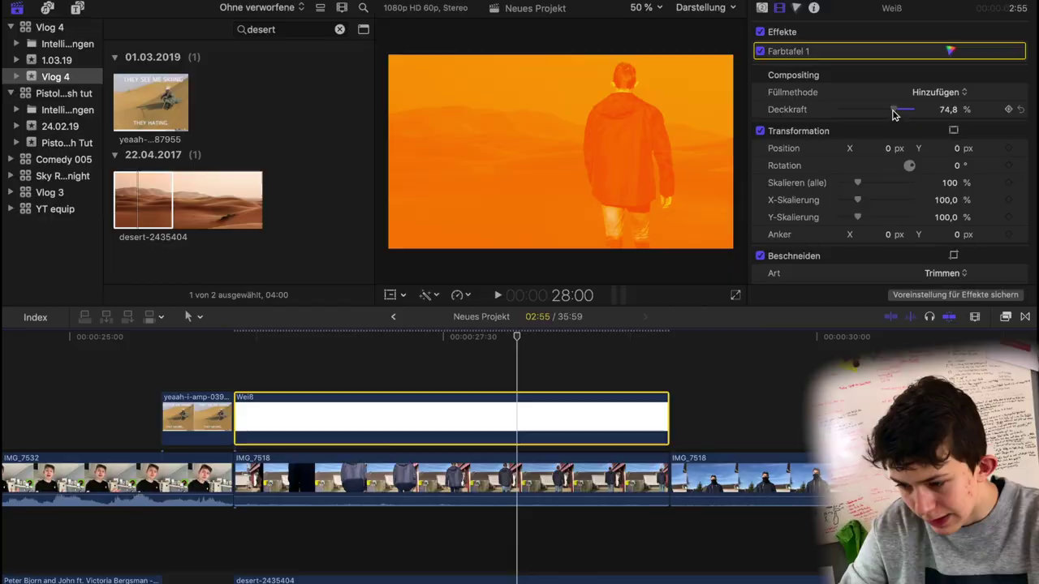
mouse_move(893, 111)
mouse_down()
mouse_move(818, 111)
mouse_move(846, 112)
mouse_up()
click(937, 92)
click(927, 123)
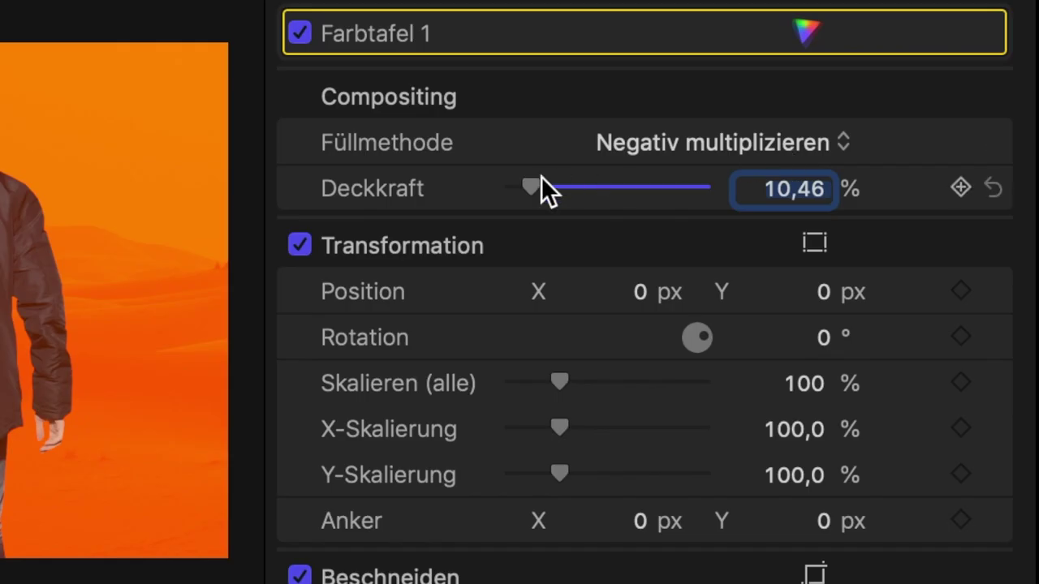
drag(531, 187, 612, 188)
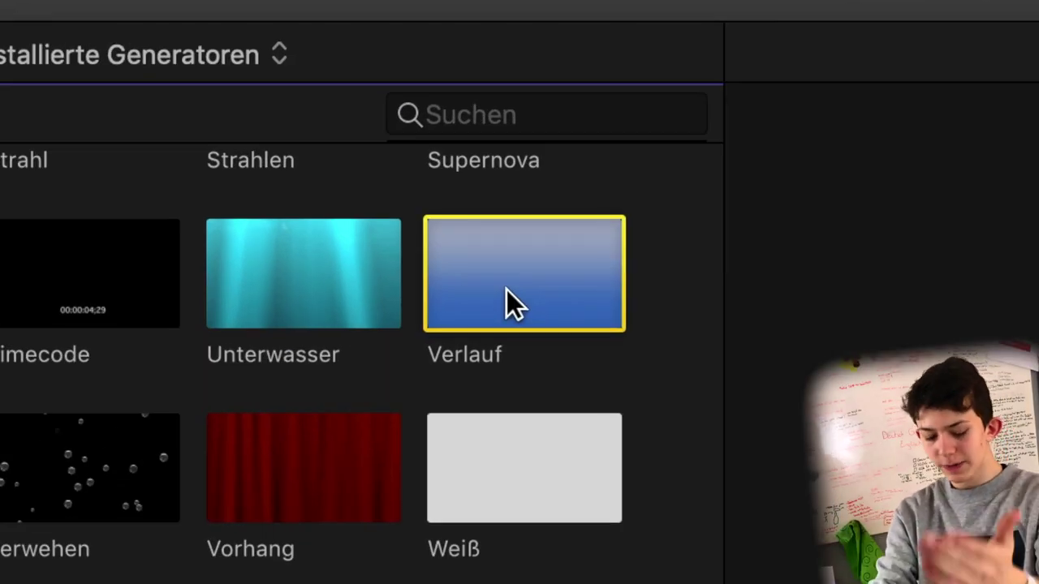
Step: Add the Verlauf generator above the white layer, set its second colour and reposition its end points
drag(466, 284, 121, 282)
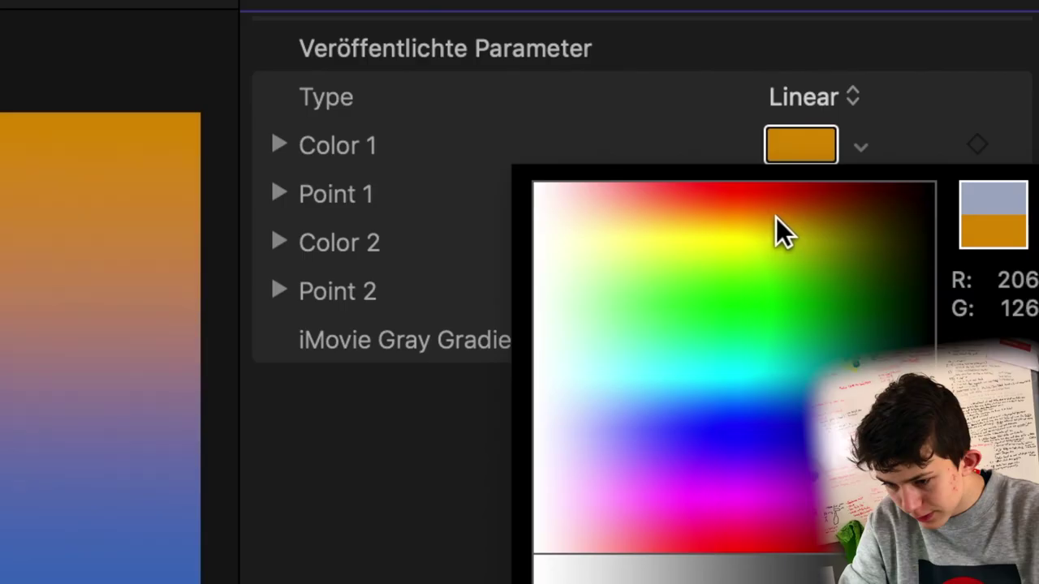
click(838, 240)
click(859, 243)
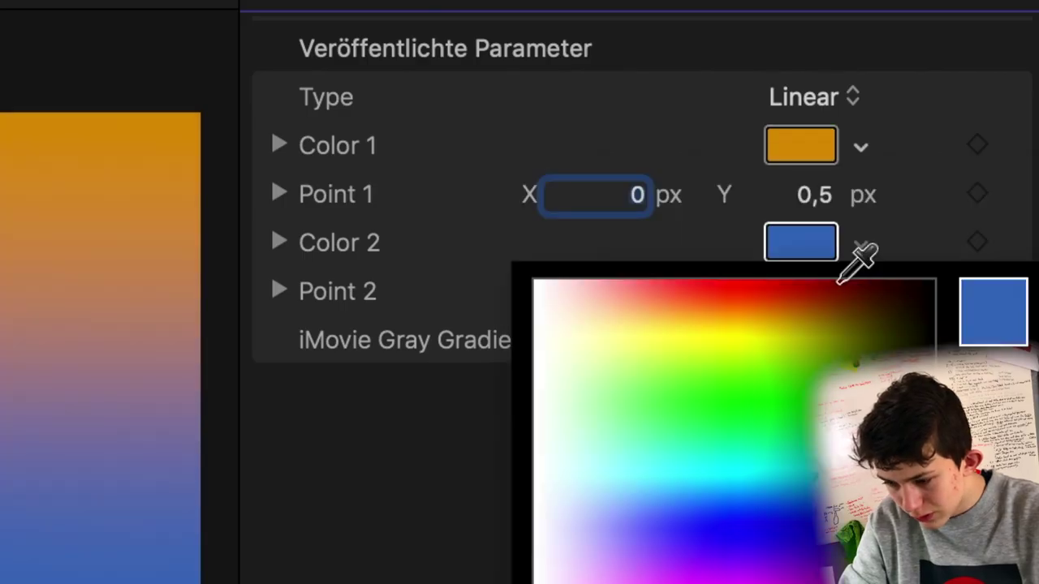
click(776, 327)
click(770, 226)
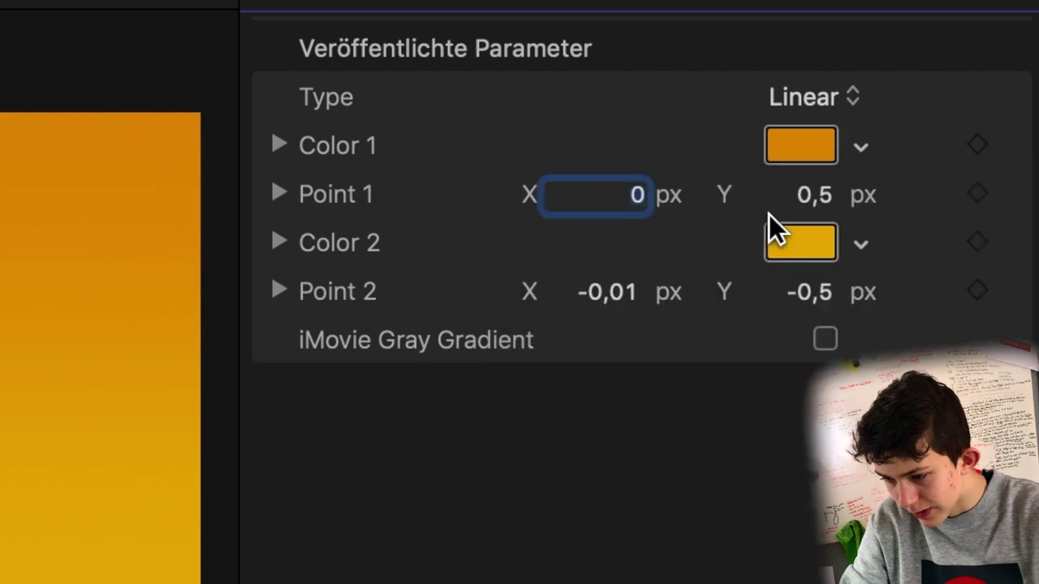
drag(561, 95, 561, 51)
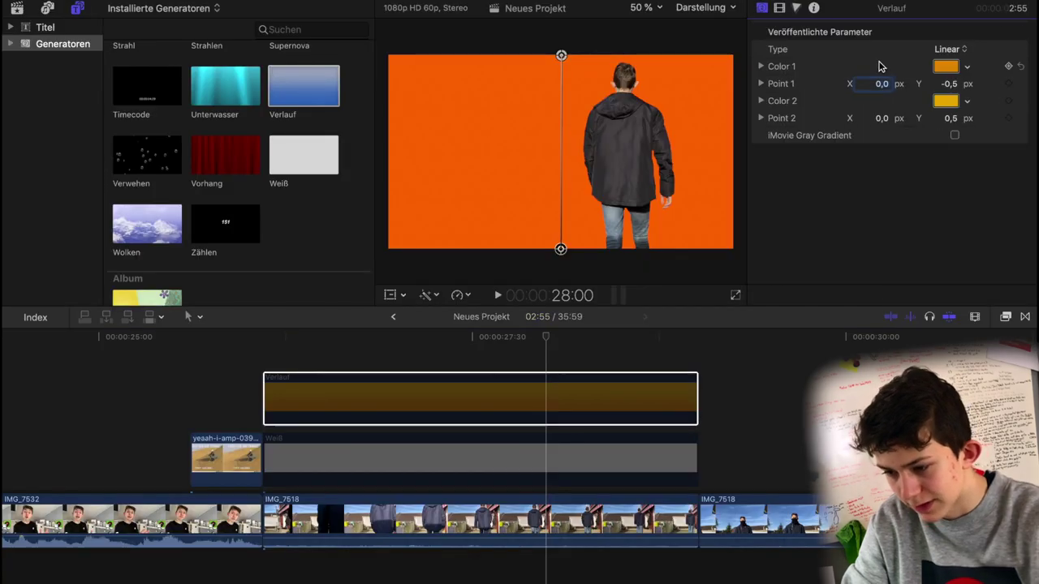
Step: Recolour the gradient's first colour to orange and bring up IMG_7518's colour correction
click(949, 68)
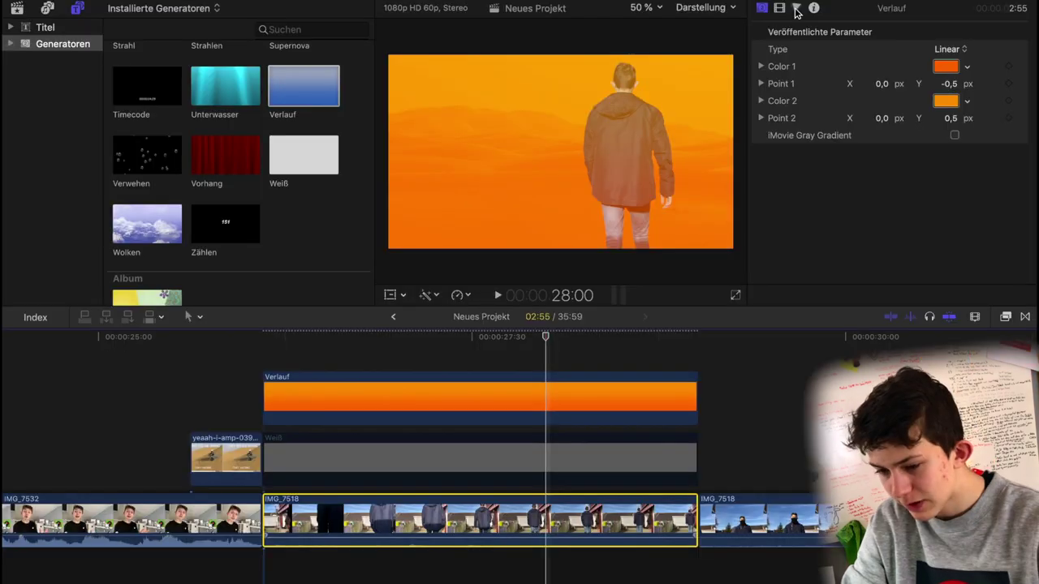
click(796, 12)
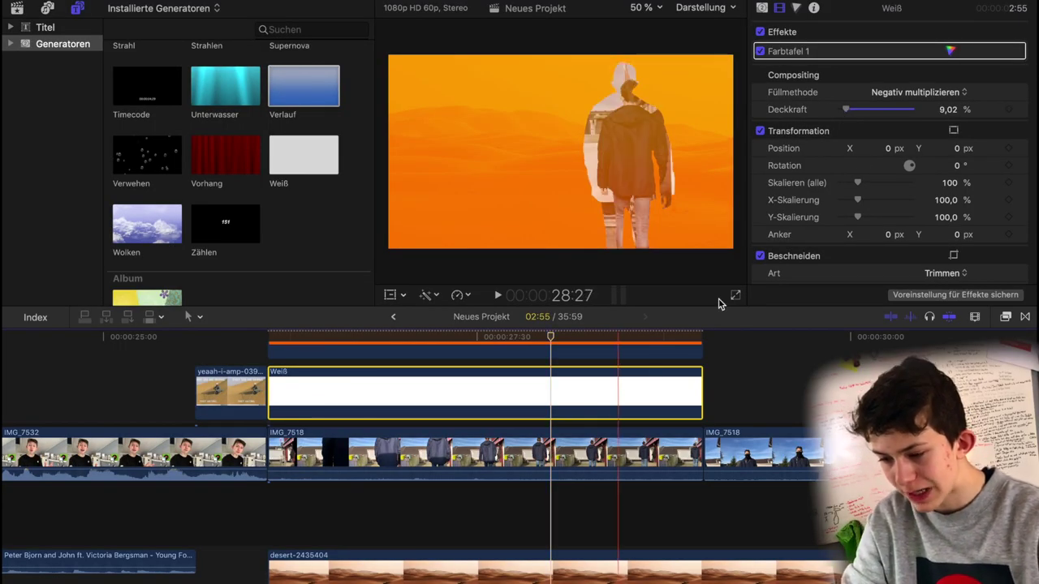
key(ctrl+z)
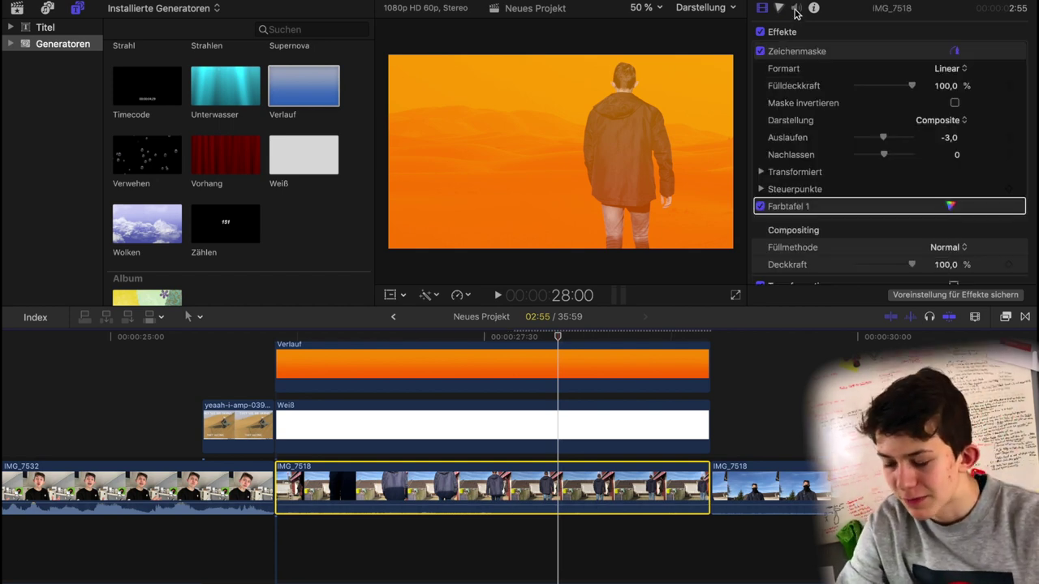
click(795, 9)
key(super+6)
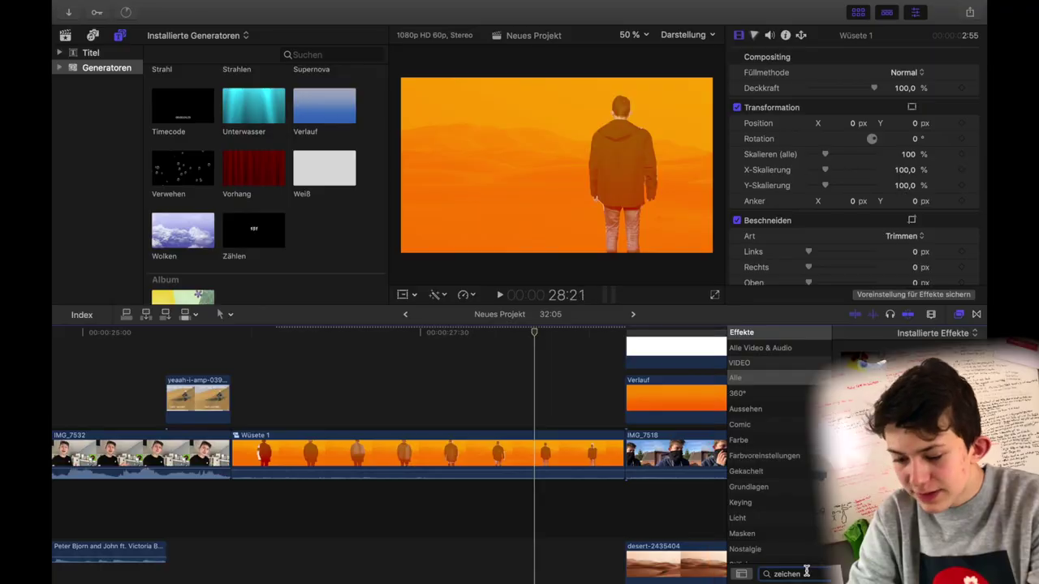
Step: Apply Filmkörnung with Realistic Grain style and the Handheld shake effect to Wüste 1
double_click(806, 573)
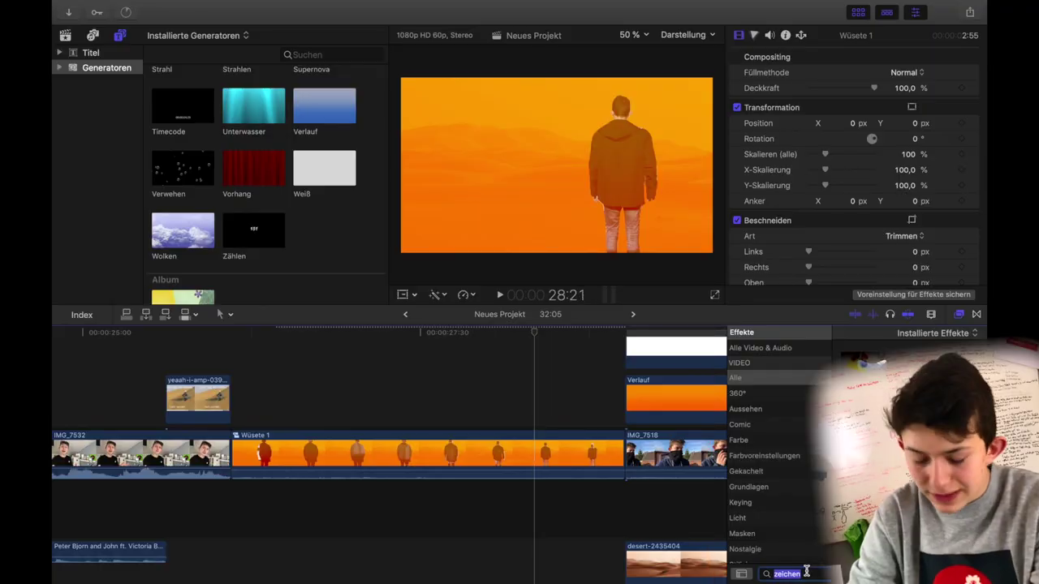
text(örn)
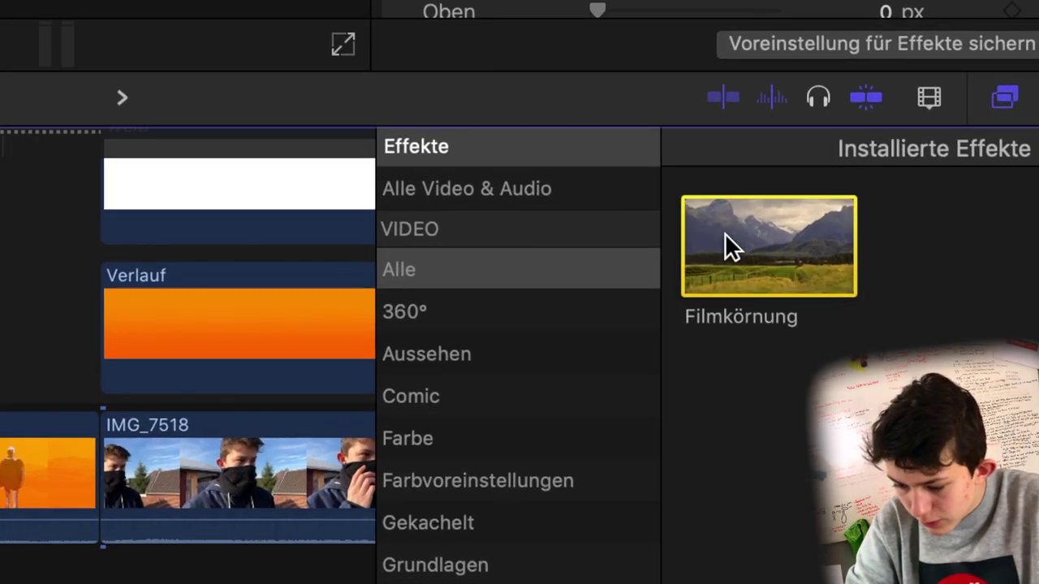
drag(888, 374, 528, 438)
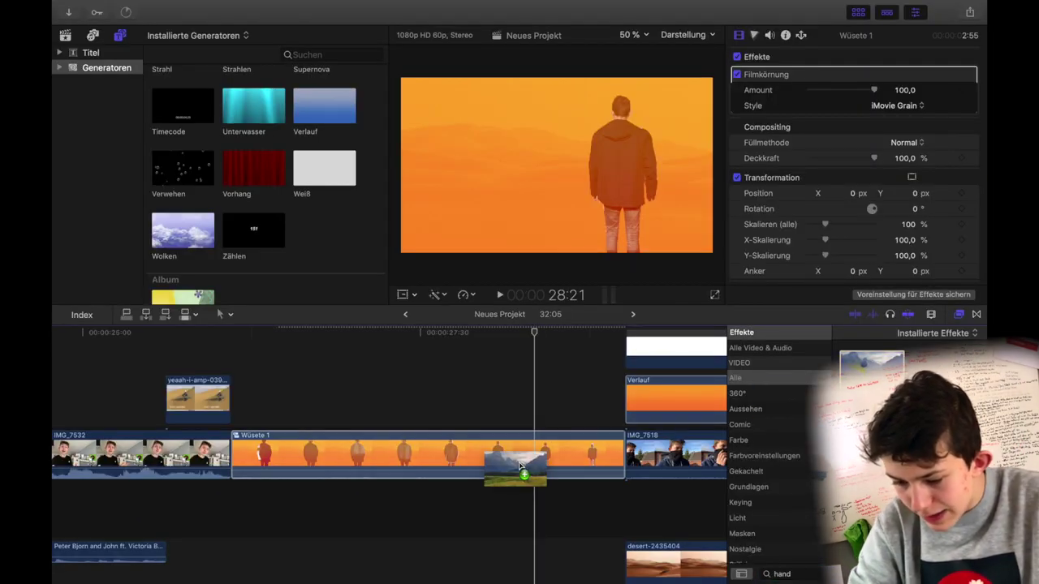
drag(871, 365, 513, 455)
click(893, 106)
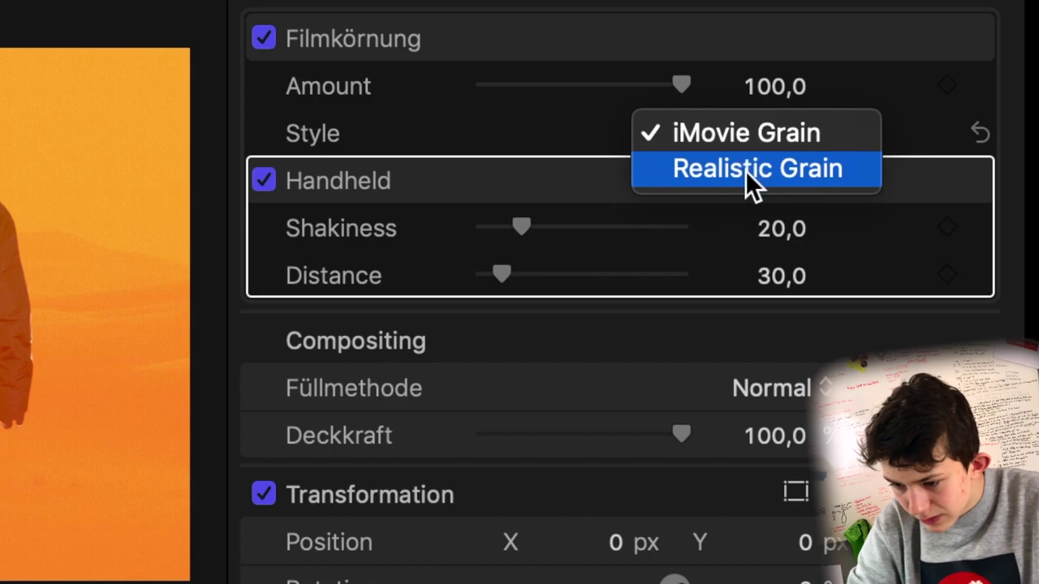
click(745, 171)
Step: Darken the shadows and brighten the highlights of Wüste 1 in the Farbtafel
click(754, 36)
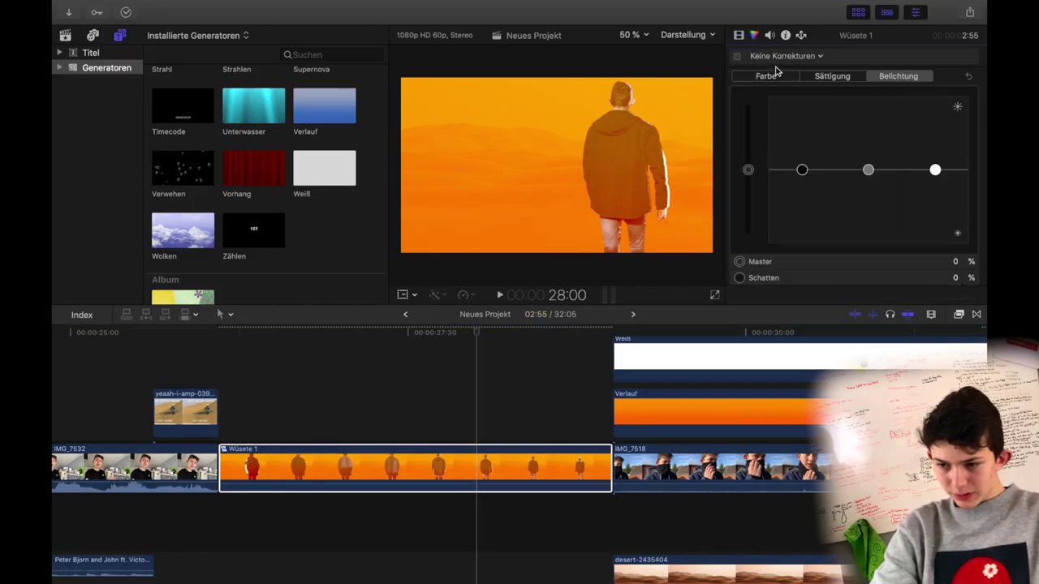
drag(800, 170, 802, 187)
drag(930, 174, 935, 156)
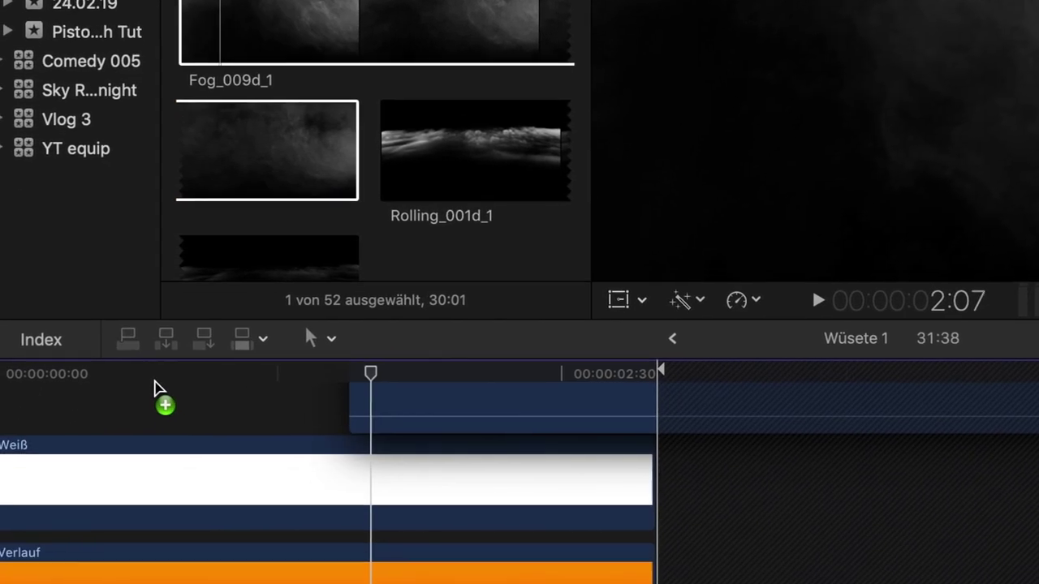
Step: Add Fog_009d_1 retimed to 4x and place Rolling_001d_1 in a lane below IMG_7518
drag(158, 388, 149, 386)
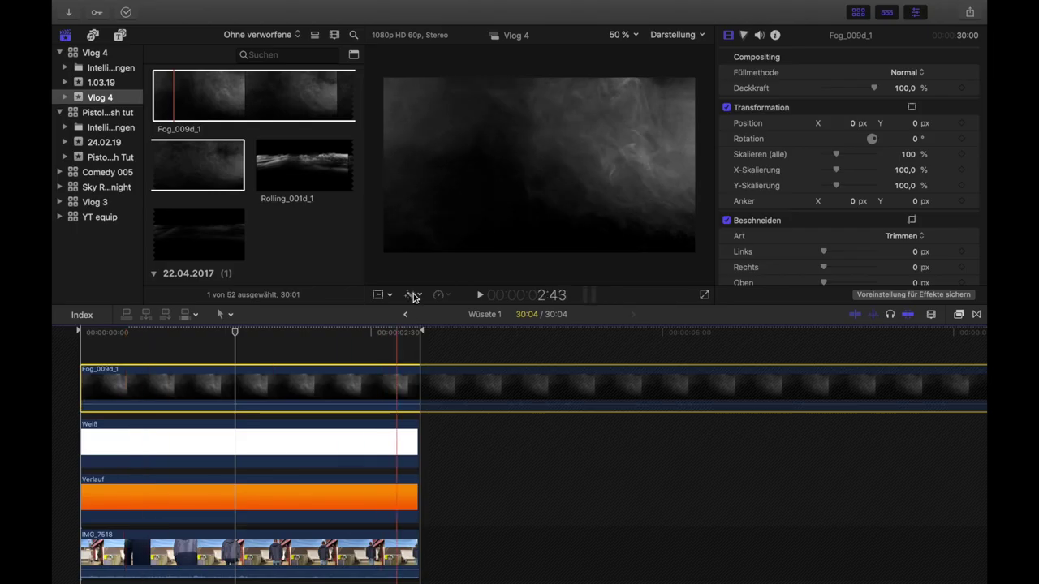
click(451, 295)
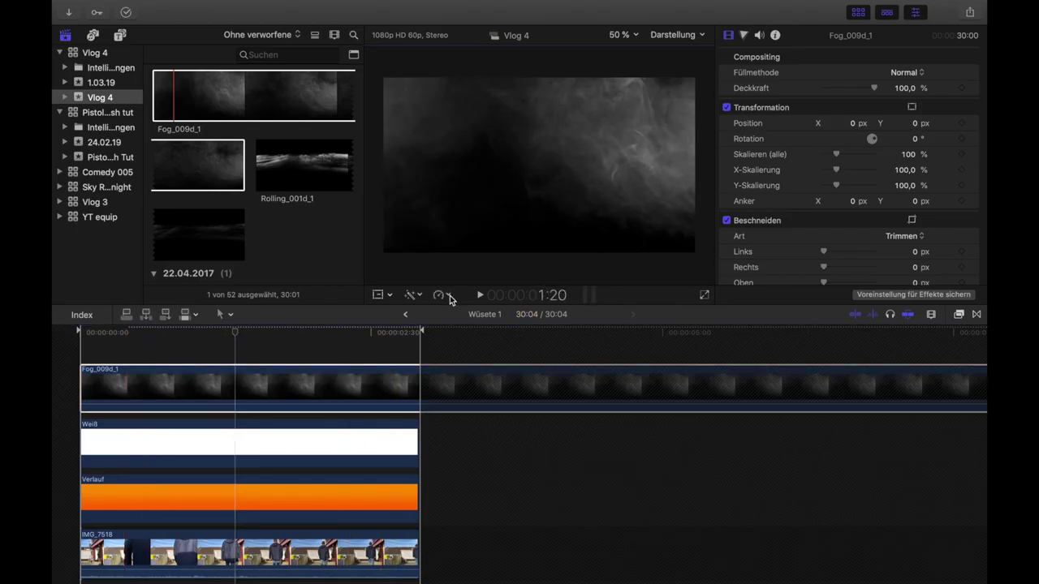
click(451, 297)
mouse_move(536, 318)
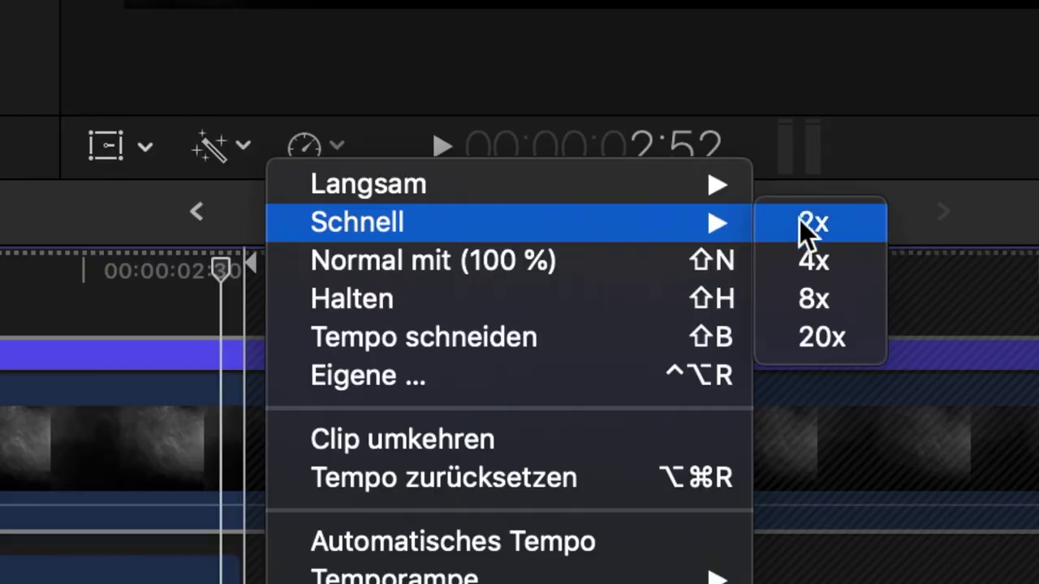
click(810, 260)
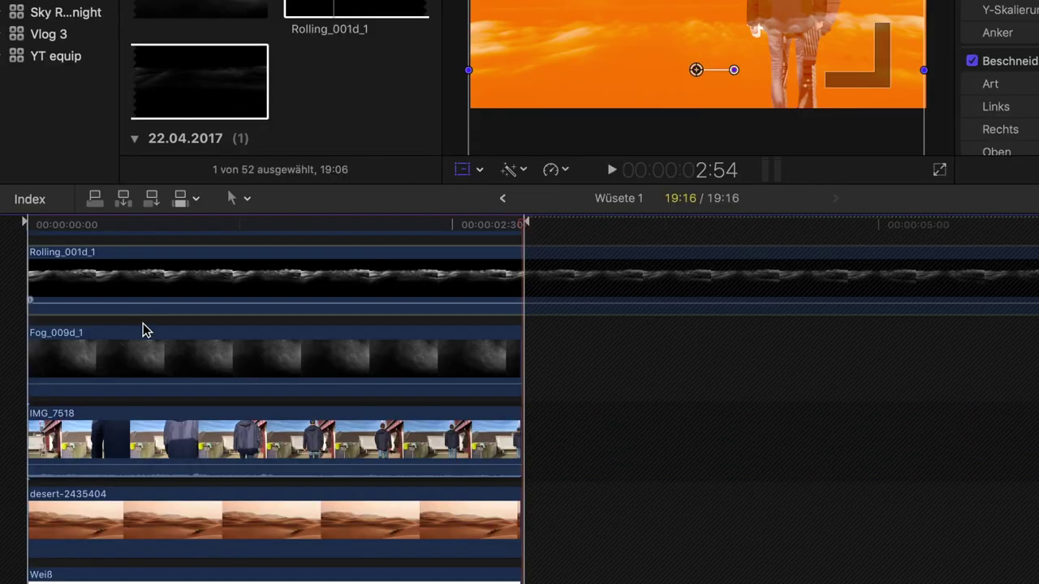
drag(144, 330, 136, 487)
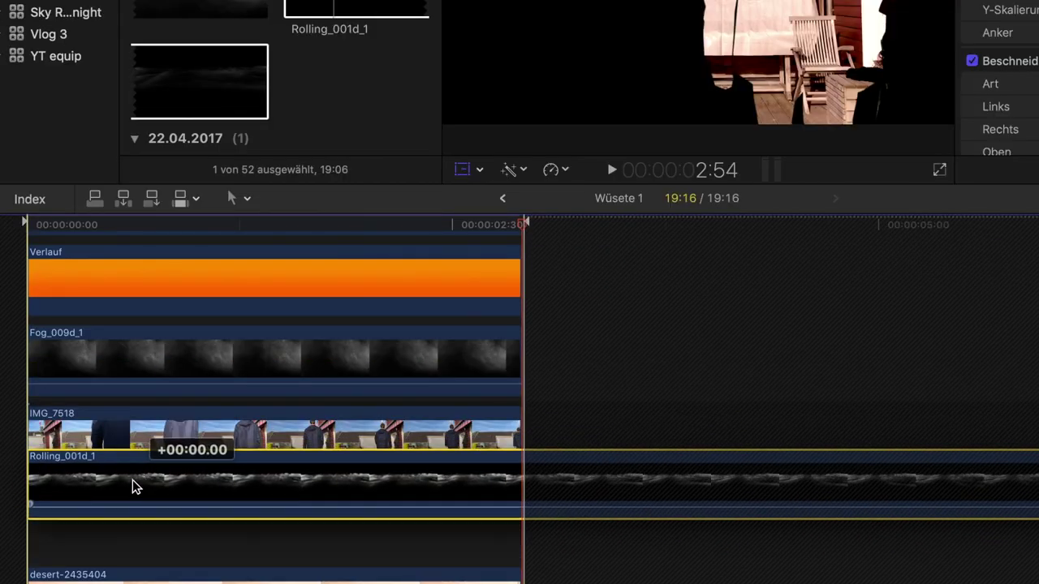